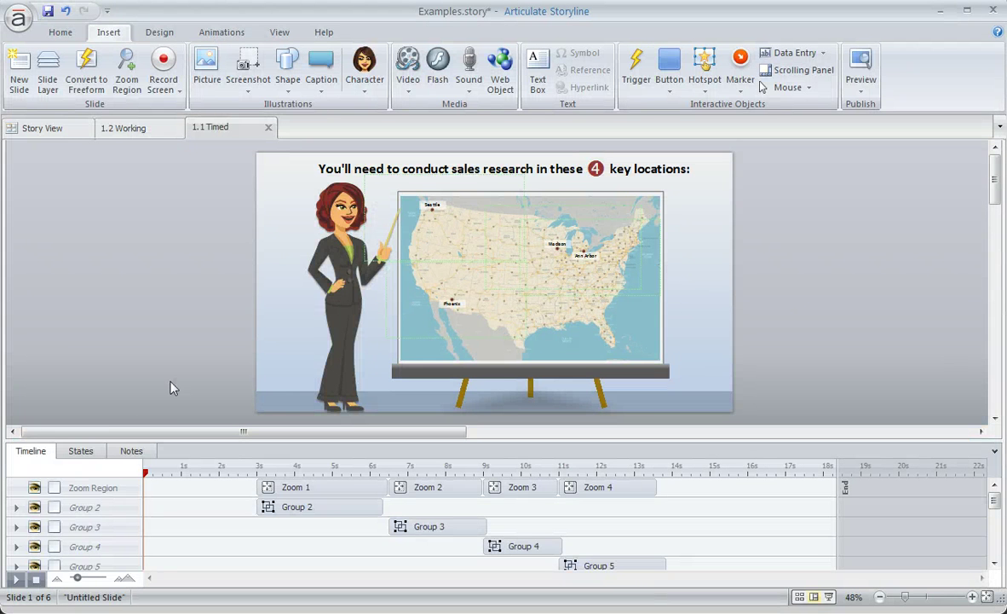
Review the map areas framed by Zoom 1 through Zoom 4 on the example slide
click(283, 487)
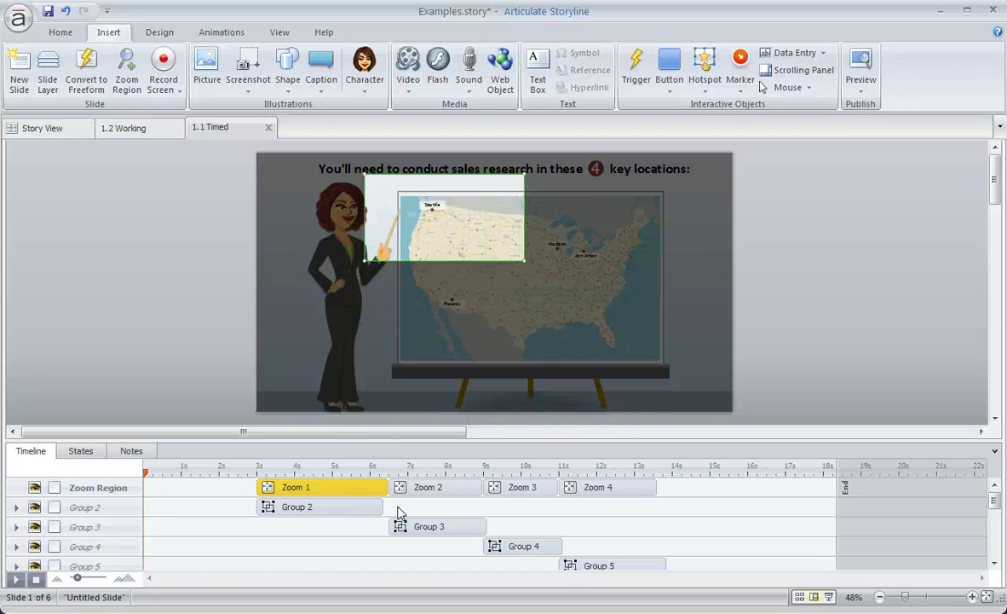
click(441, 488)
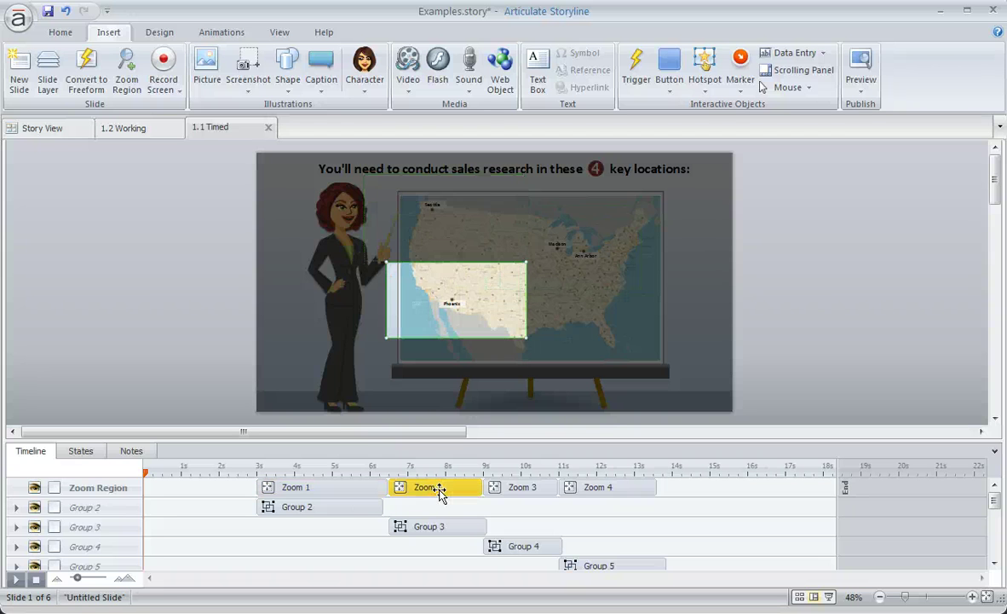
click(519, 487)
click(609, 493)
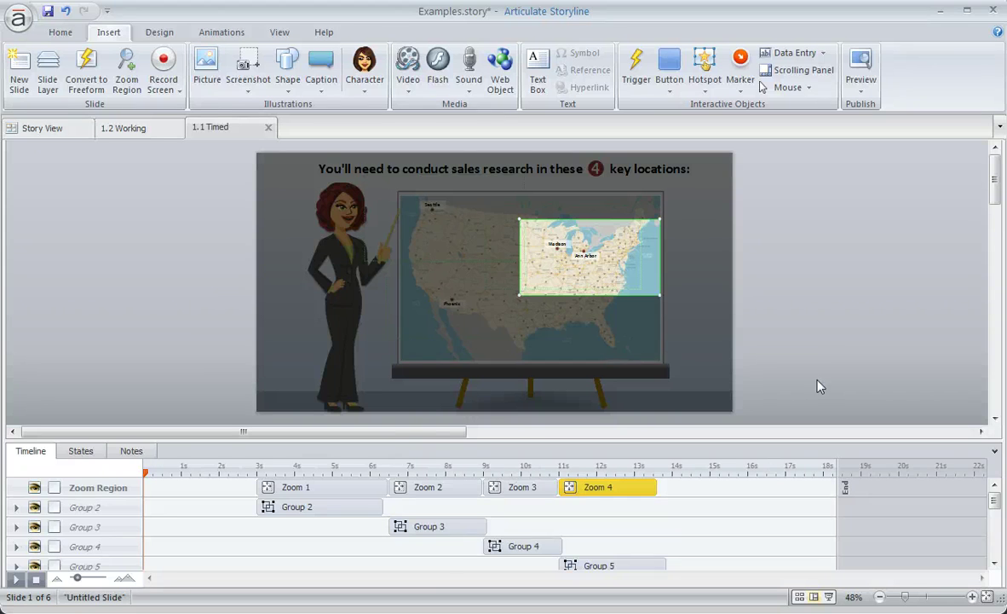
click(825, 349)
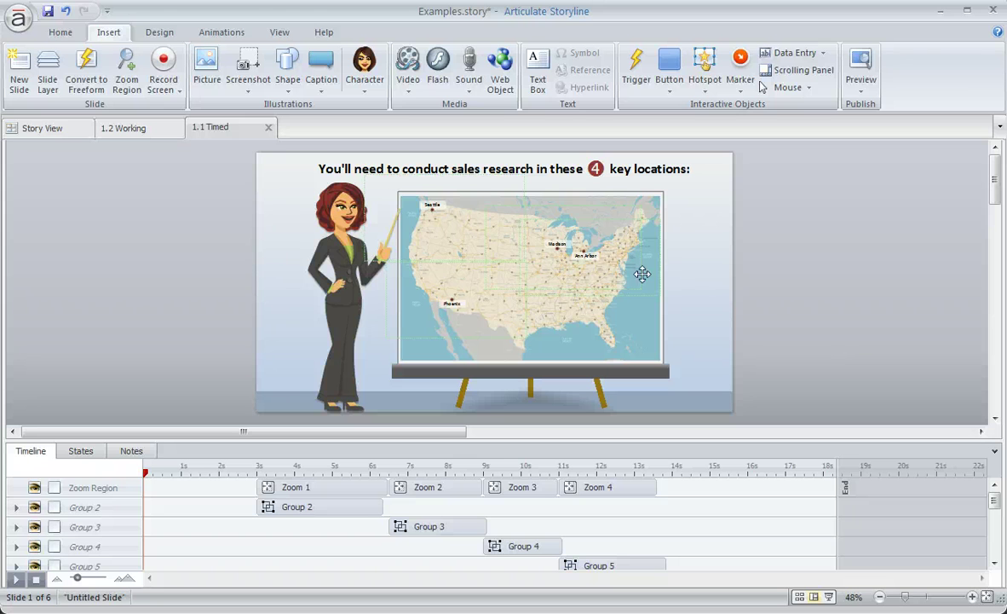
On the Working slide, add two shrunken zoom regions framing the Great Lakes and Madison–Ann Arbor
click(145, 130)
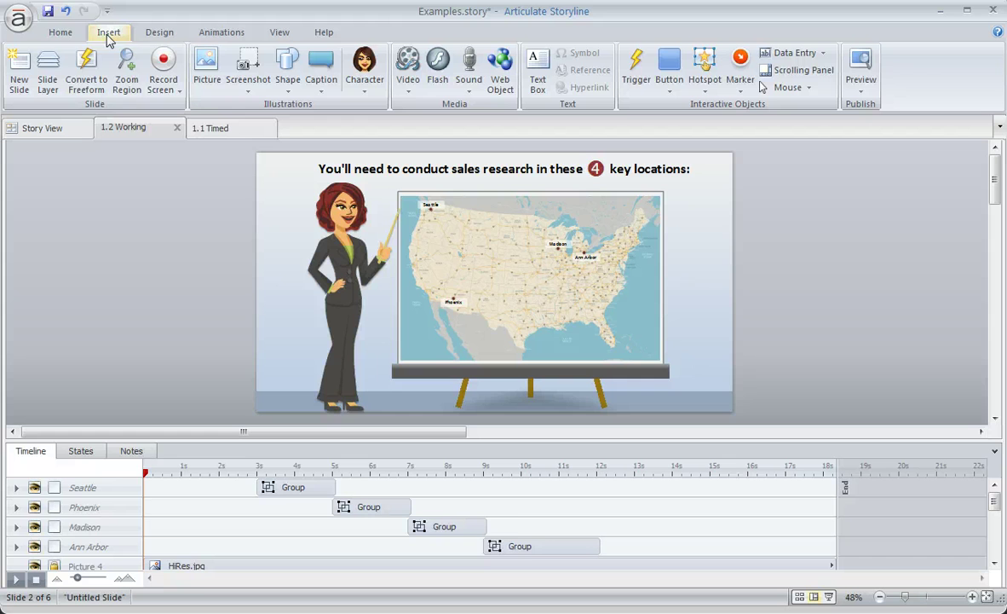
click(128, 66)
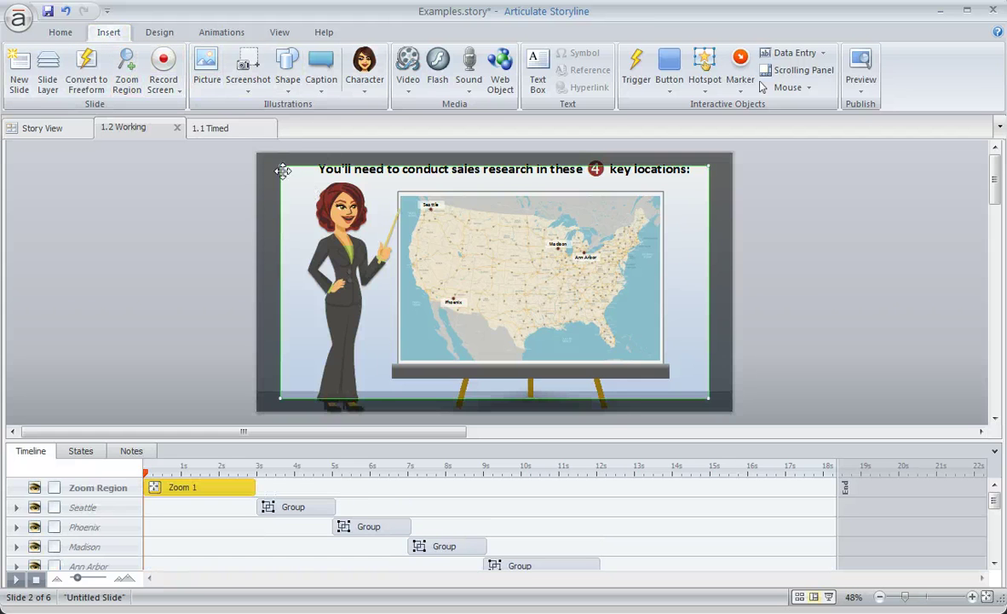
drag(280, 165, 576, 326)
drag(645, 381, 587, 270)
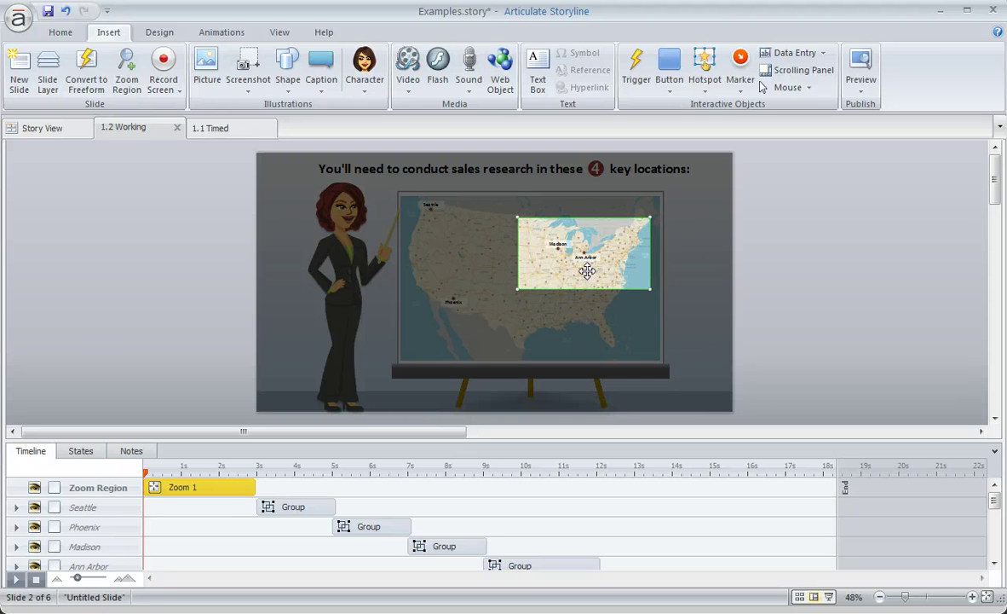
click(127, 72)
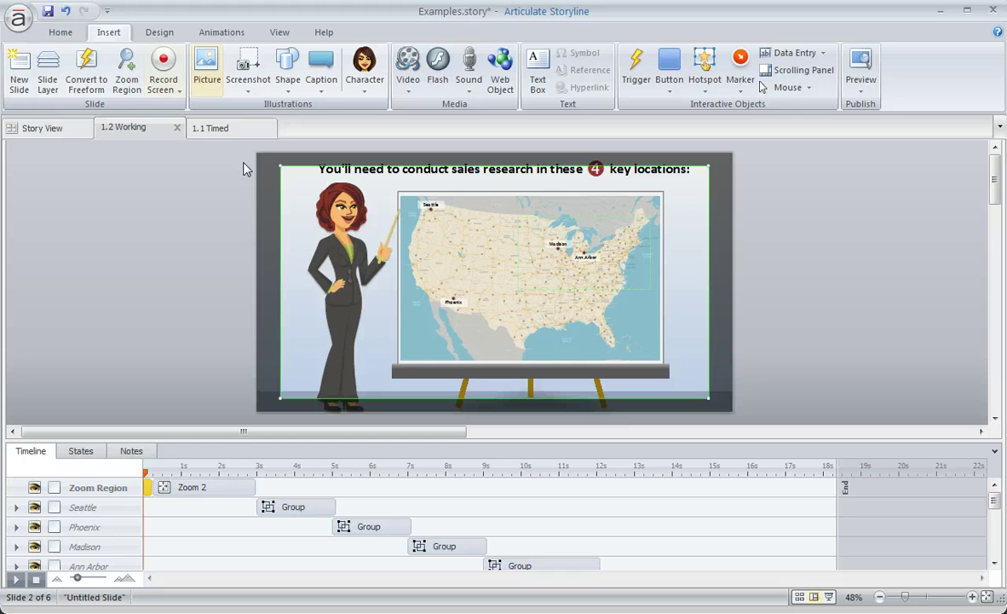
drag(277, 164, 554, 316)
drag(651, 379, 579, 266)
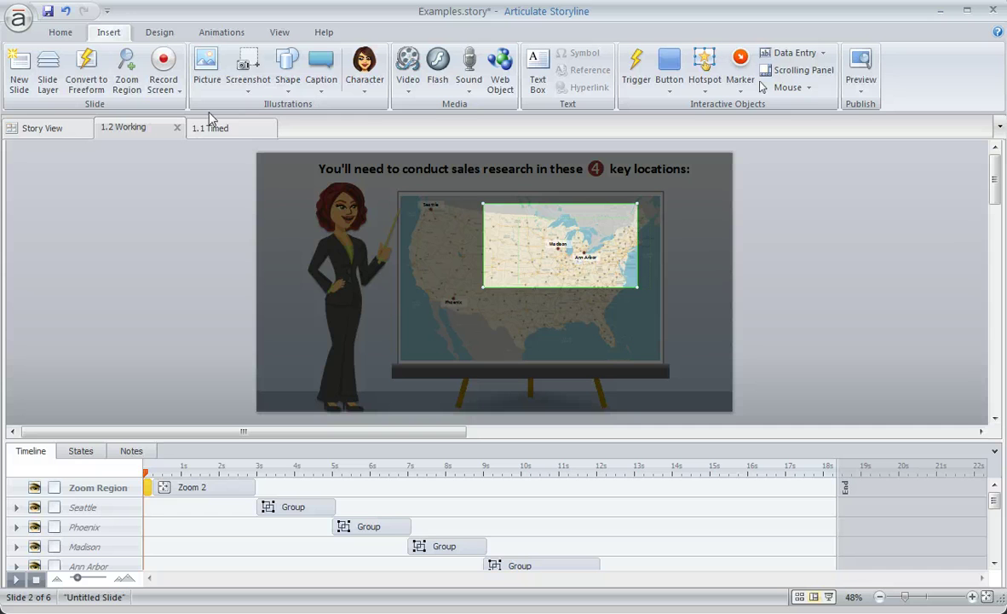
Add two more shrunken zoom regions framing Phoenix and Seattle
click(126, 73)
drag(284, 168, 563, 320)
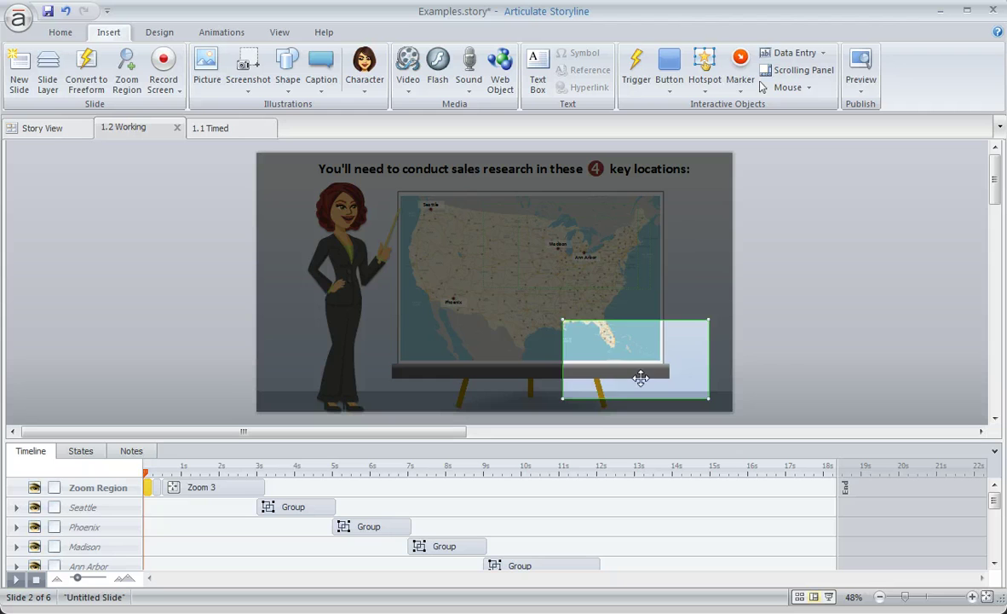
drag(638, 376, 462, 312)
click(130, 68)
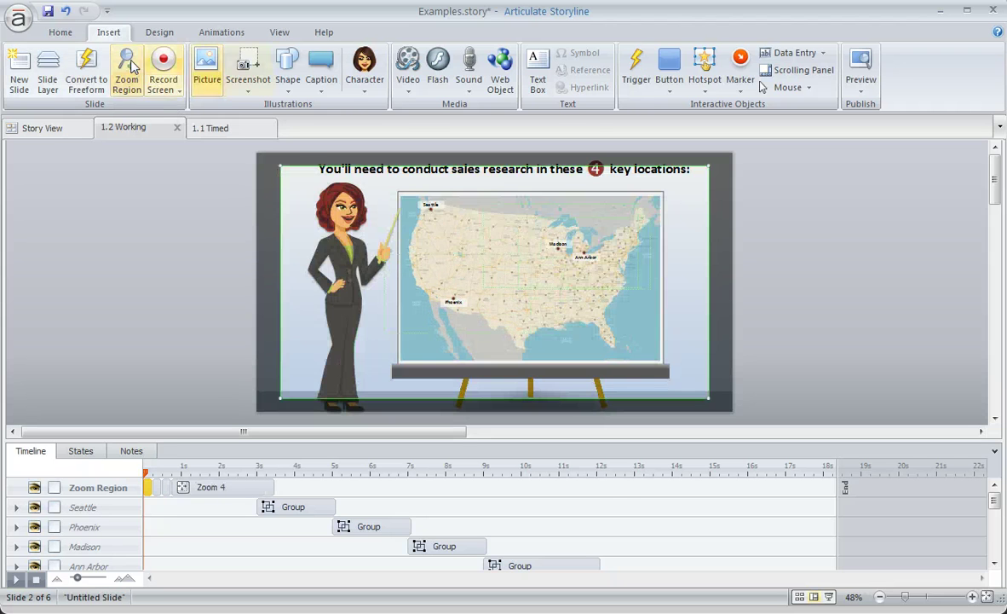
drag(279, 162, 559, 317)
drag(607, 366, 437, 234)
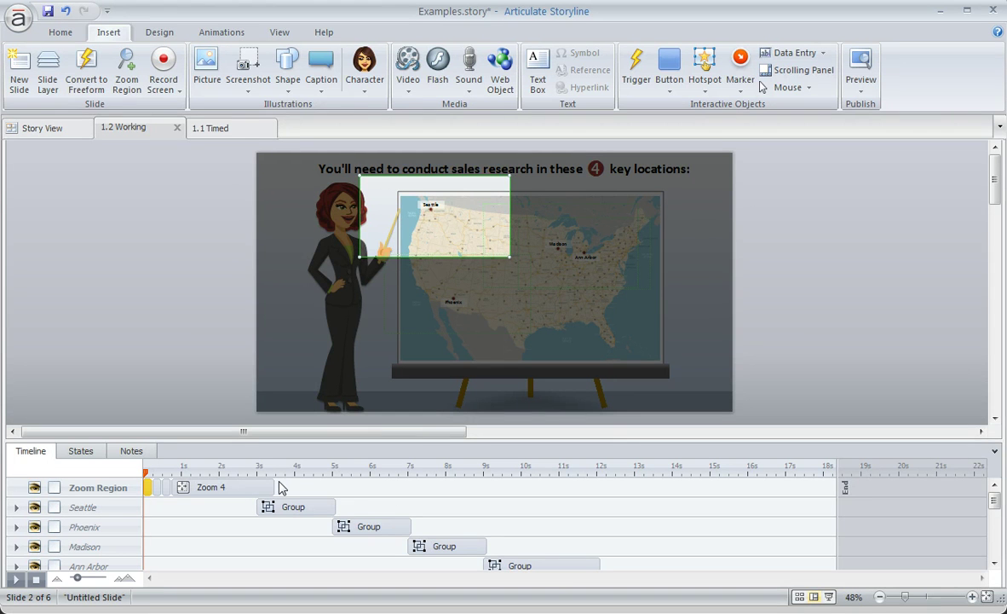
Shift the Madison–Ann Arbor zoom bar to about 9 s beside the Ann Arbor group, slightly lengthened
click(228, 486)
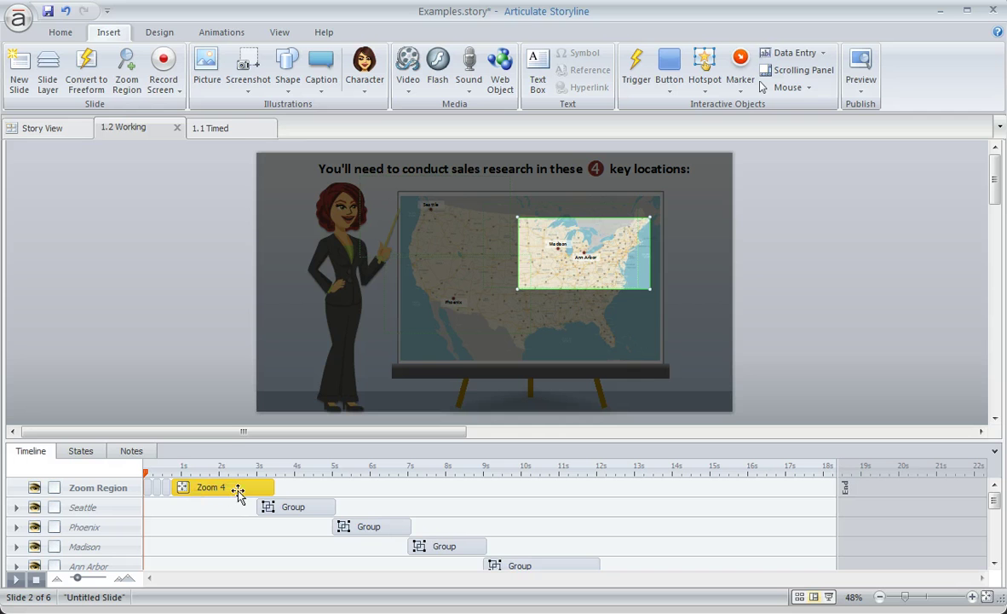
click(149, 488)
click(157, 487)
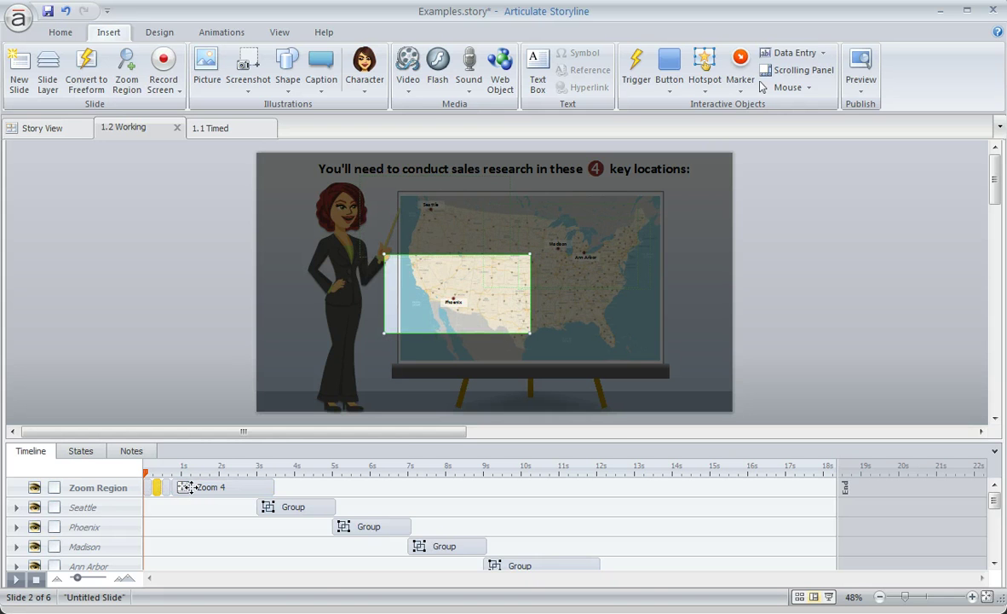
click(194, 489)
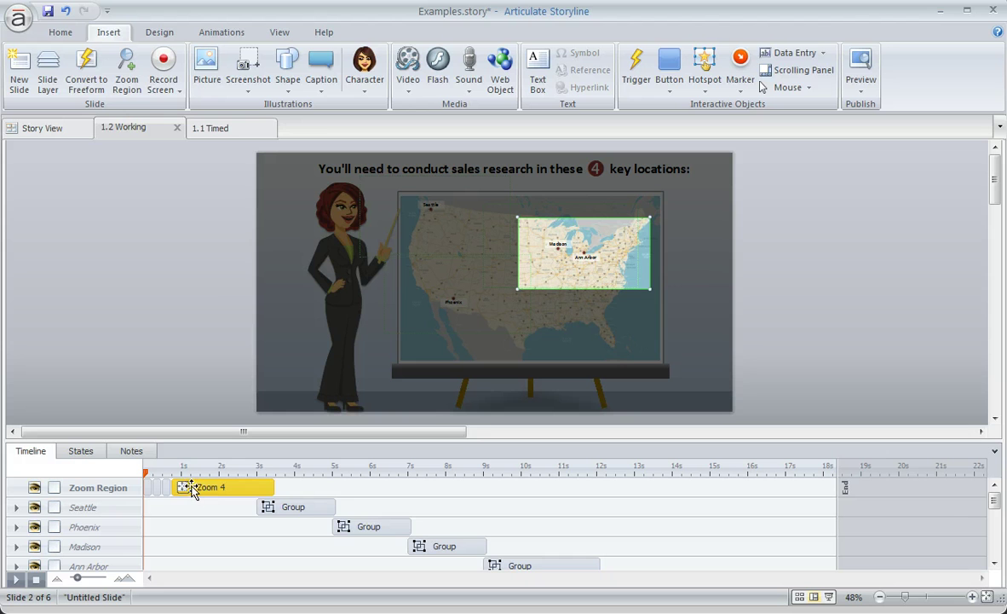
drag(188, 491, 501, 520)
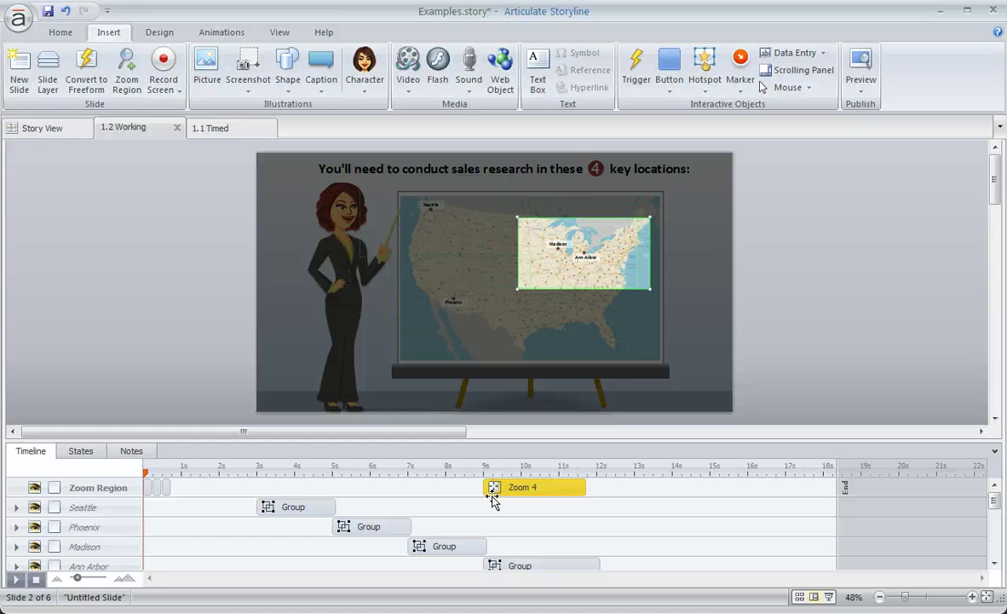
click(535, 565)
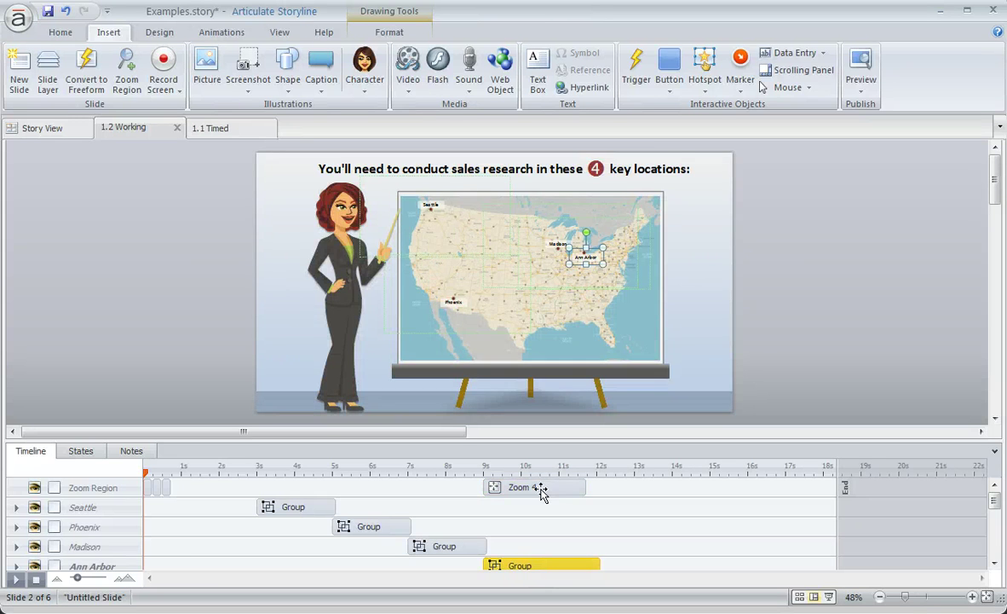
click(492, 485)
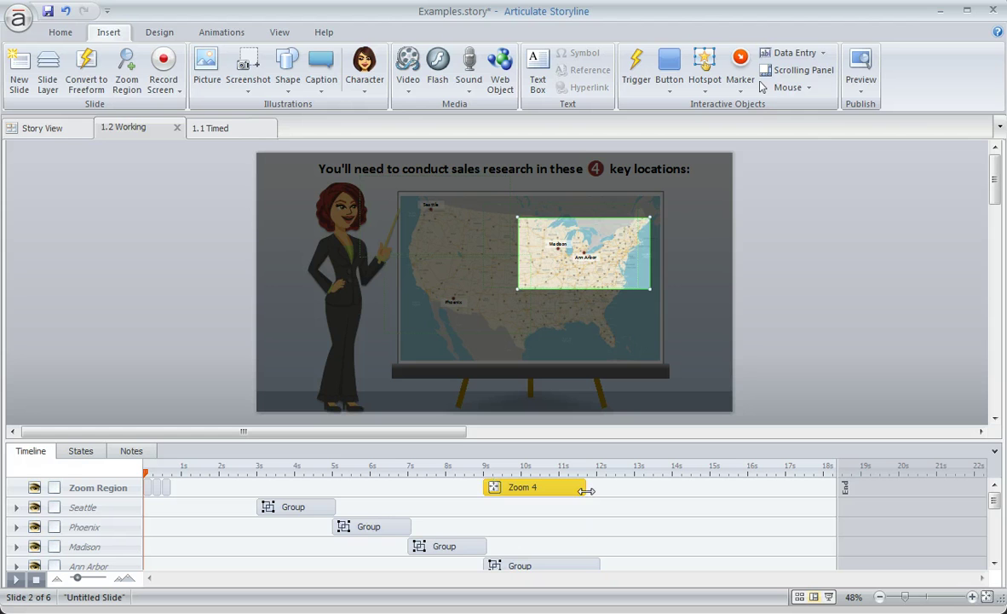
drag(585, 487, 594, 490)
Lengthen Zoom 3 and move it to start about 7 s, aligned with the Madison group
drag(167, 487, 246, 491)
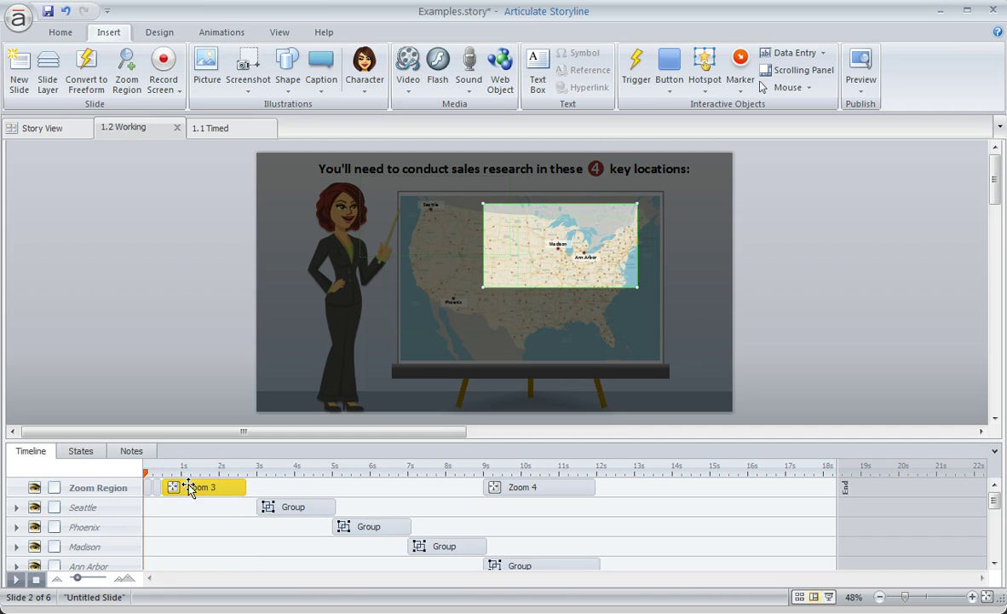
drag(179, 488, 416, 488)
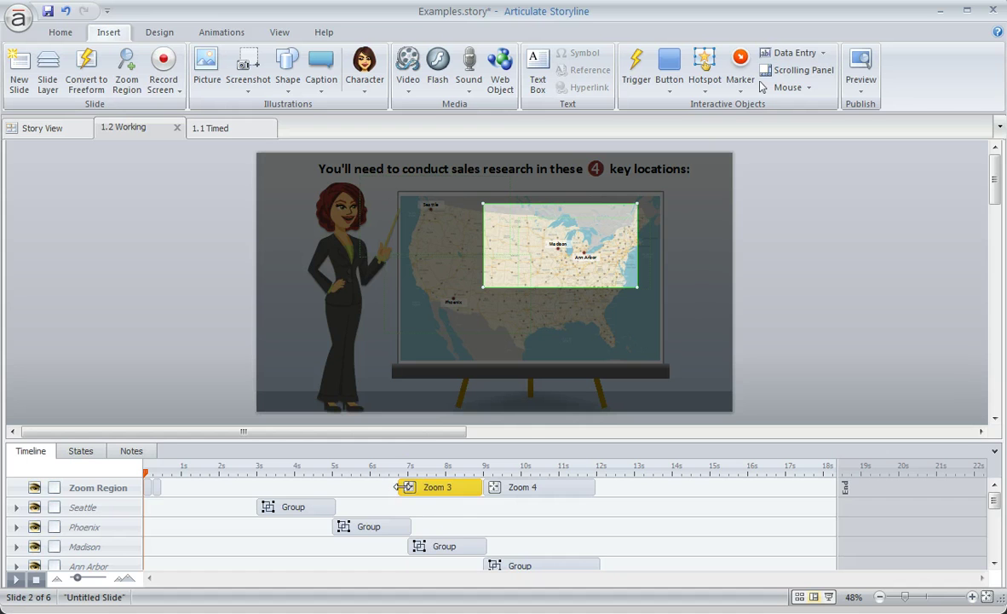
drag(400, 487, 406, 487)
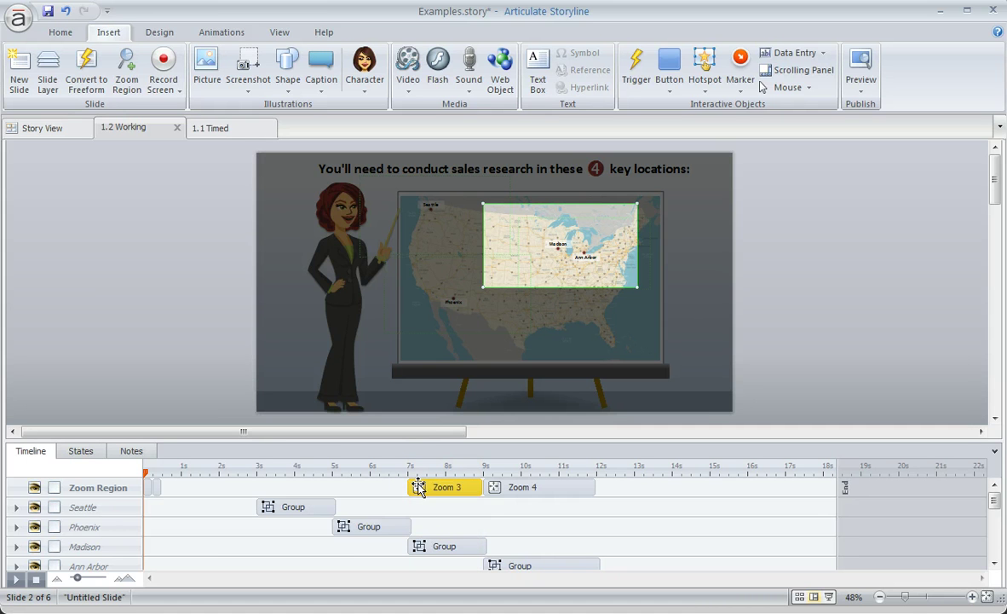
click(444, 546)
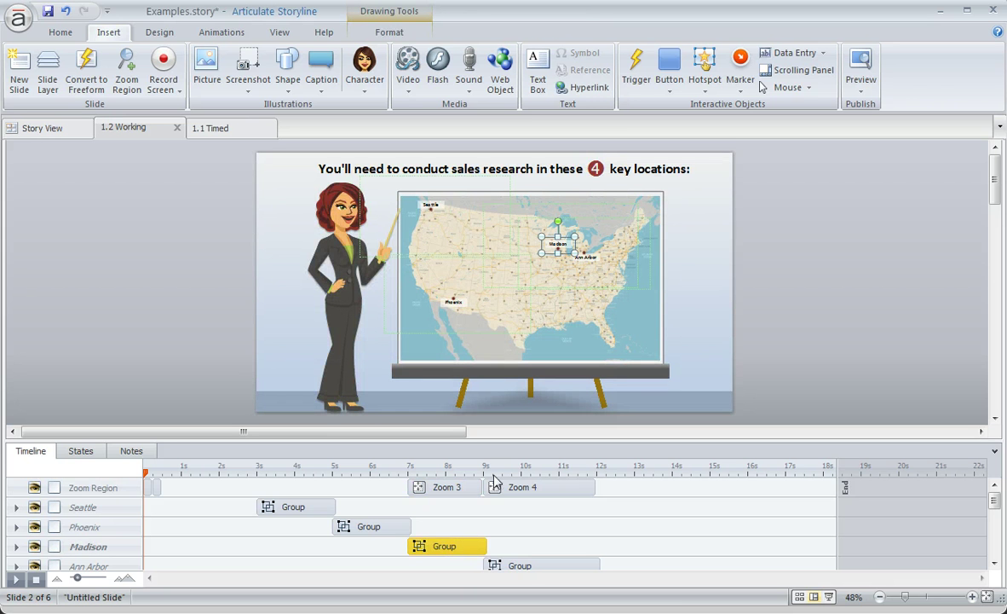
Lengthen Zoom 2 and Zoom 1 so they start near 5 s and 3 s
click(156, 487)
drag(160, 489, 327, 488)
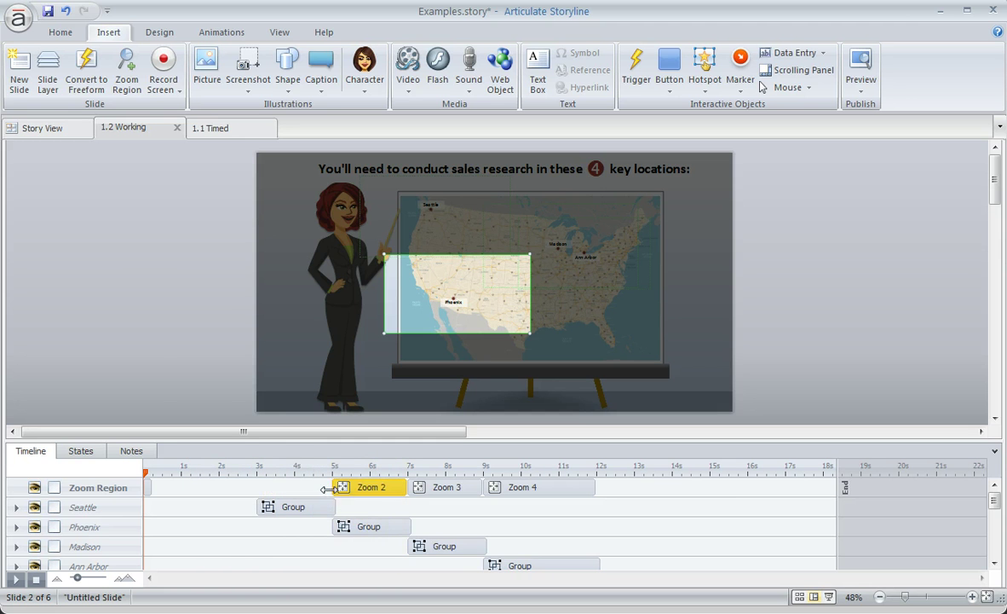
click(151, 487)
drag(151, 487, 255, 487)
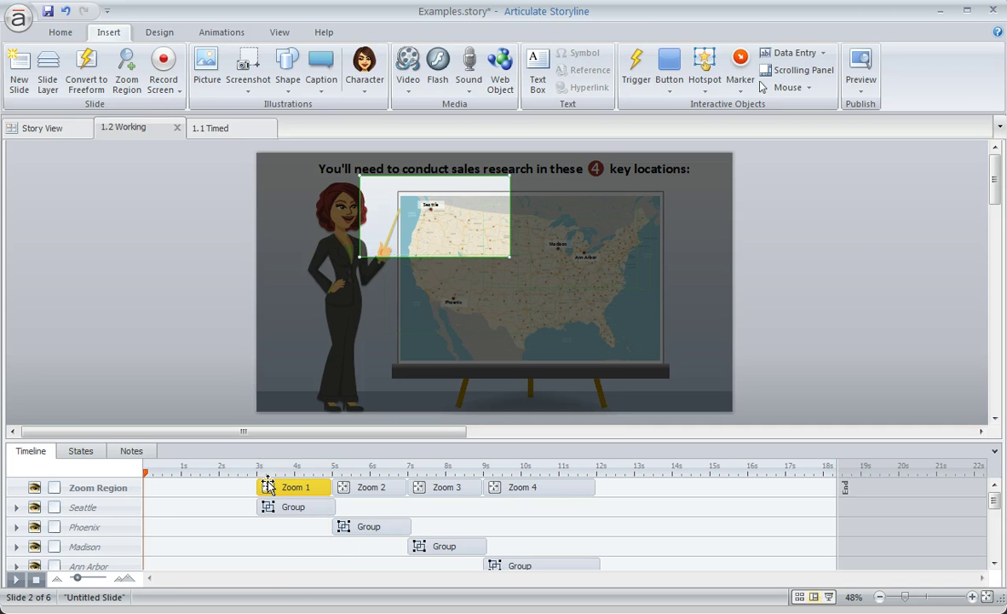
click(917, 274)
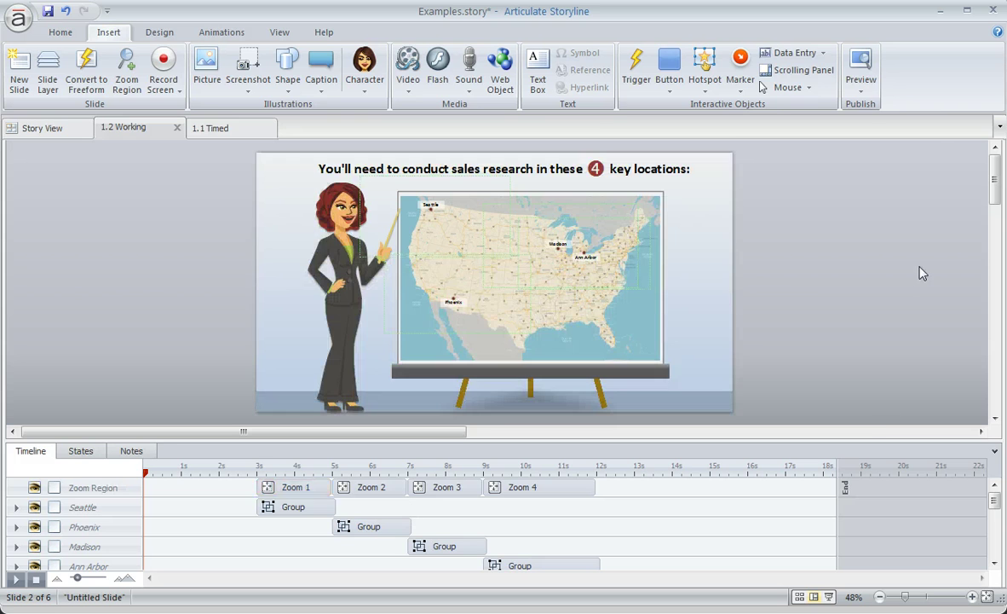
Preview only the Working slide with Preview > This Slide
click(867, 101)
click(888, 104)
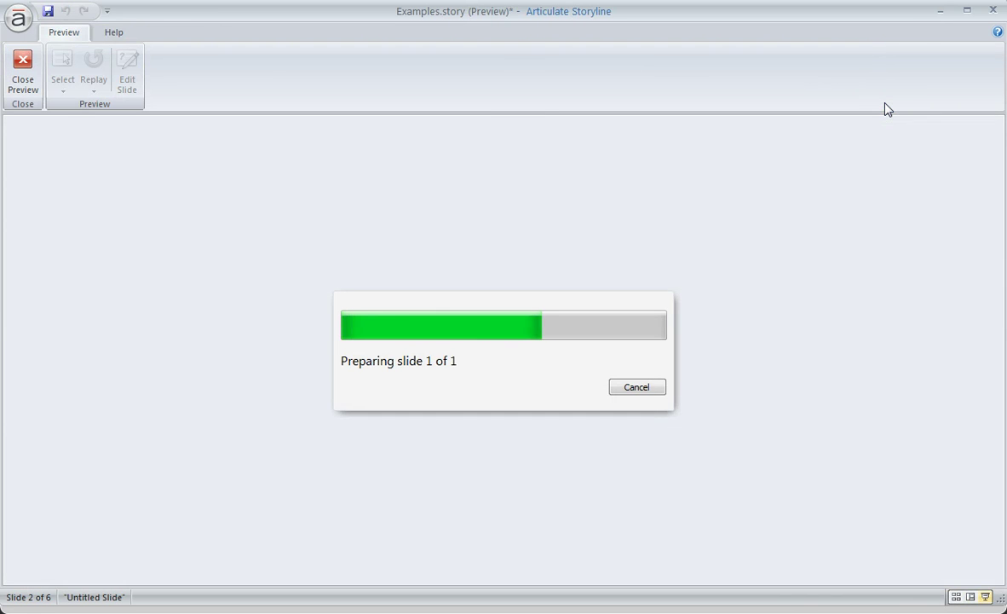